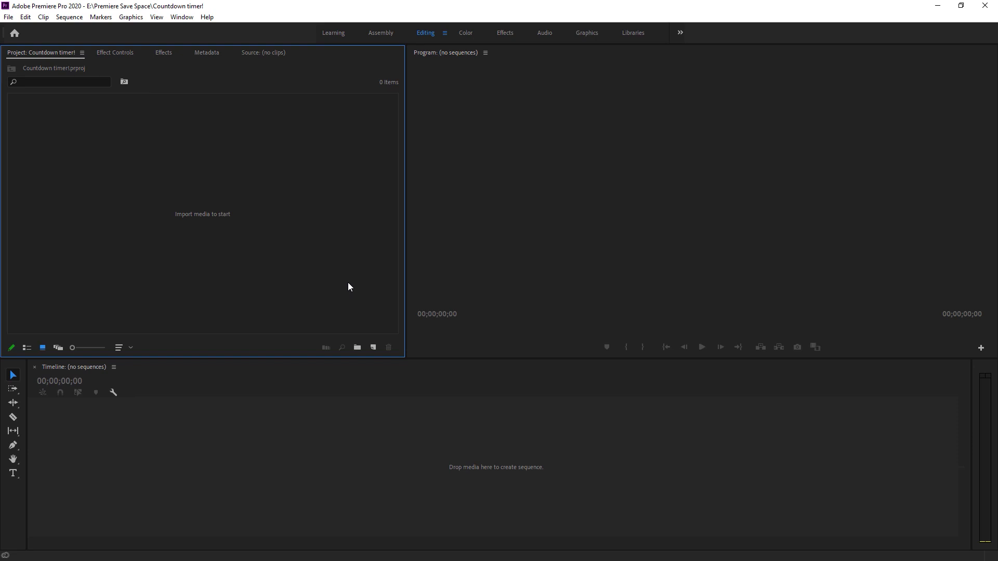
Create a new Adjustment Layer and drag it to the timeline to build a new sequence.
{"action": "left_click", "coordinate": [374, 347]}
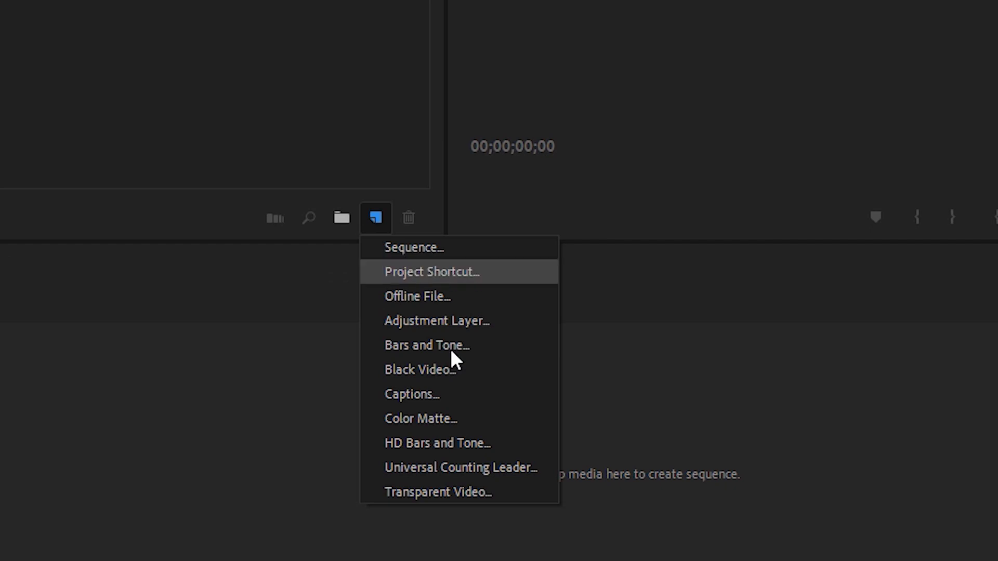
{"action": "left_click", "coordinate": [520, 324]}
{"action": "left_click", "coordinate": [697, 161]}
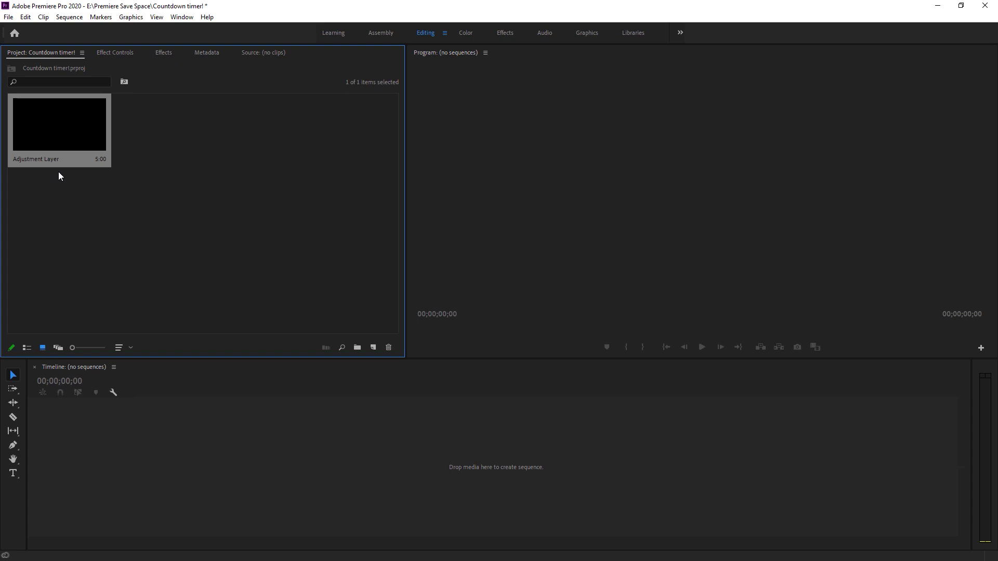
{"action": "left_click_drag", "start_coordinate": [58, 165], "coordinate": [391, 461]}
{"action": "left_click_drag", "start_coordinate": [427, 360], "coordinate": [428, 345]}
{"action": "left_click_drag", "start_coordinate": [200, 368], "coordinate": [184, 382]}
Review the Sequence Settings and accept them unchanged.
{"action": "left_click", "coordinate": [69, 16]}
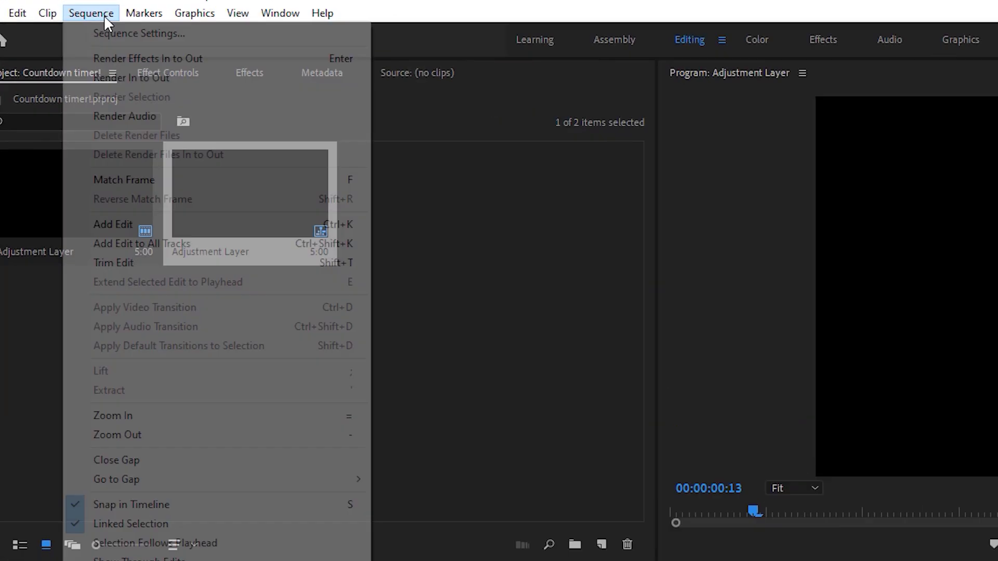
{"action": "left_click", "coordinate": [122, 29]}
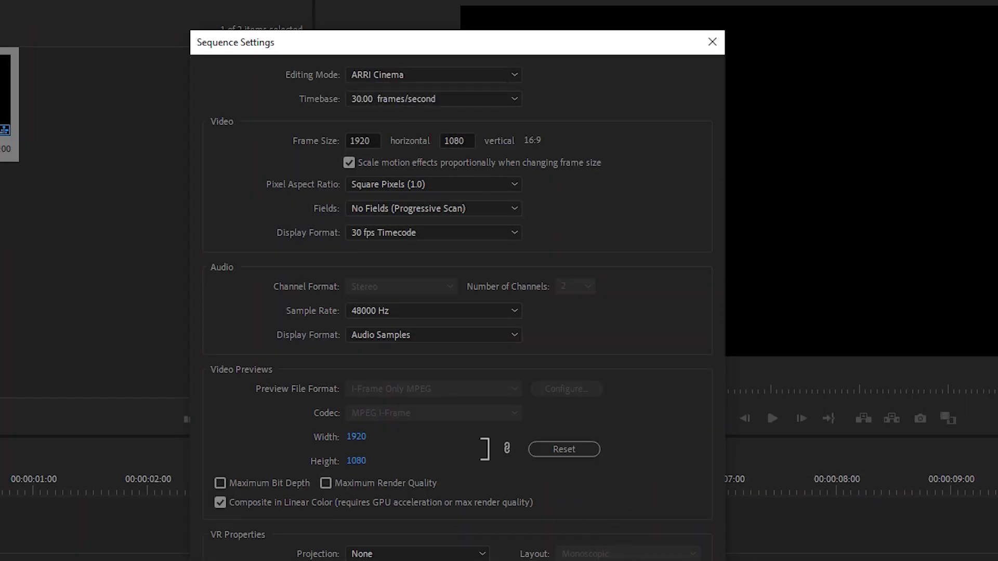
{"action": "left_click", "coordinate": [576, 464]}
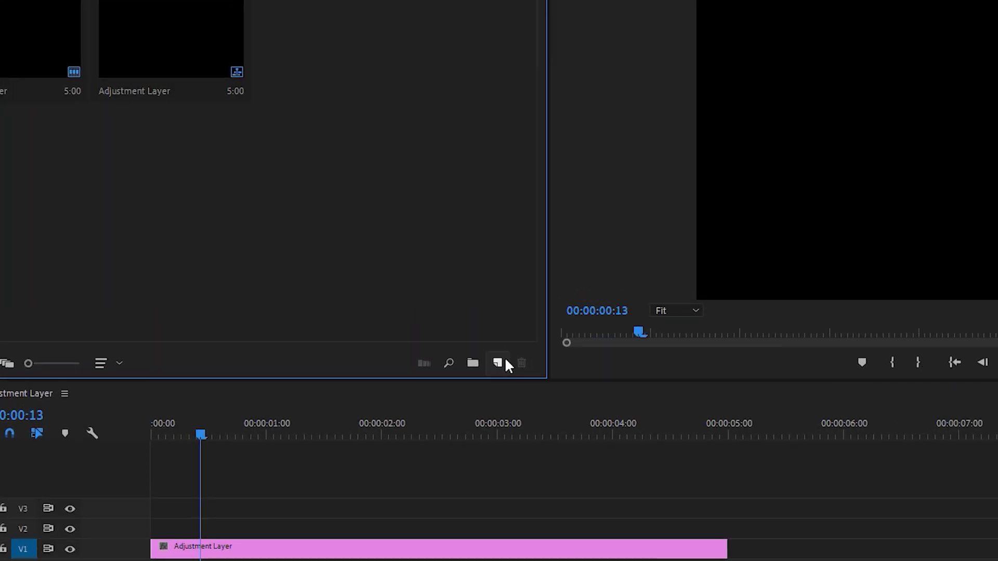
Create a new Transparent Video item and place it on V2 above the Adjustment Layer.
{"action": "left_click", "coordinate": [373, 333]}
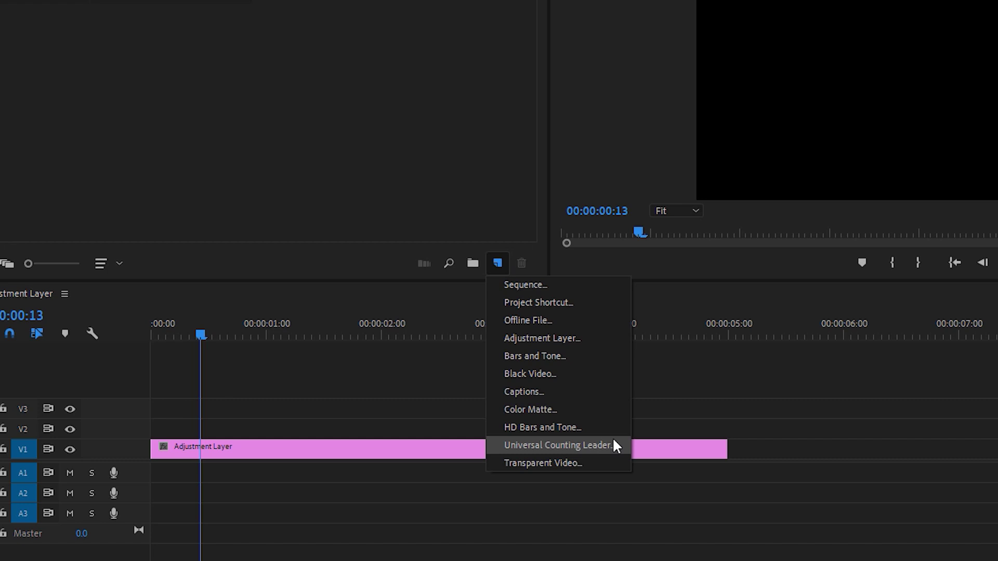
{"action": "left_click", "coordinate": [609, 462]}
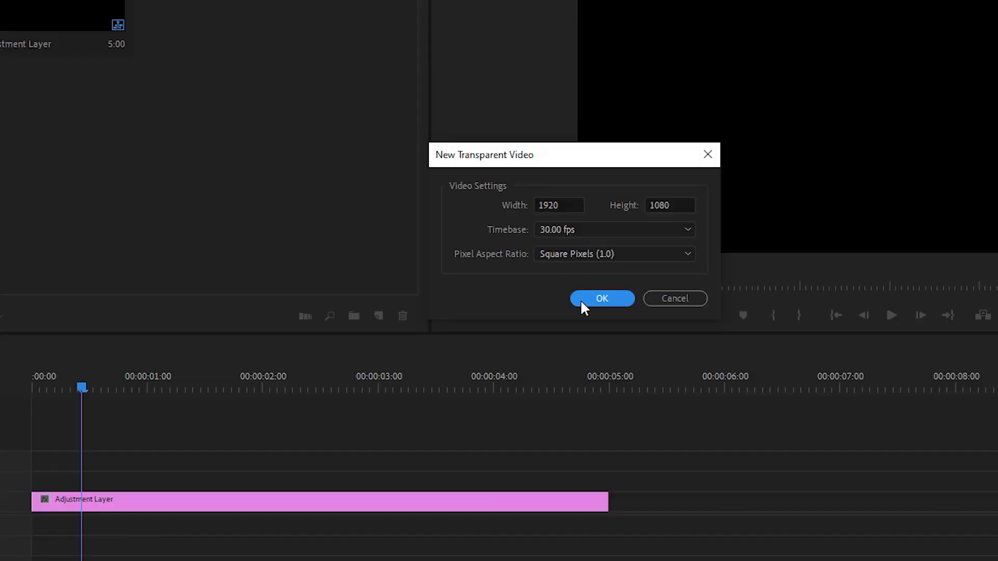
{"action": "left_click", "coordinate": [584, 301]}
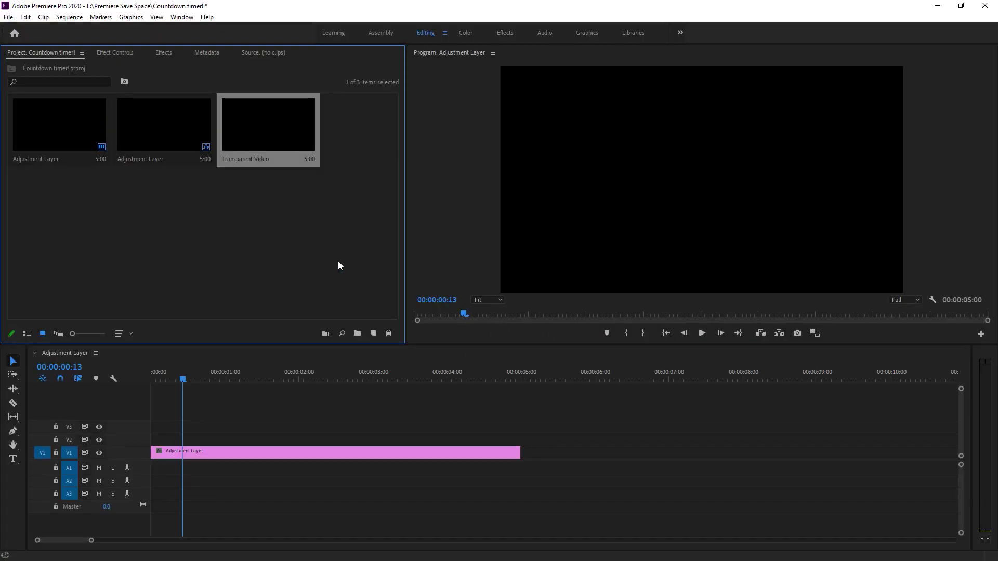
{"action": "left_click_drag", "start_coordinate": [284, 151], "coordinate": [154, 443]}
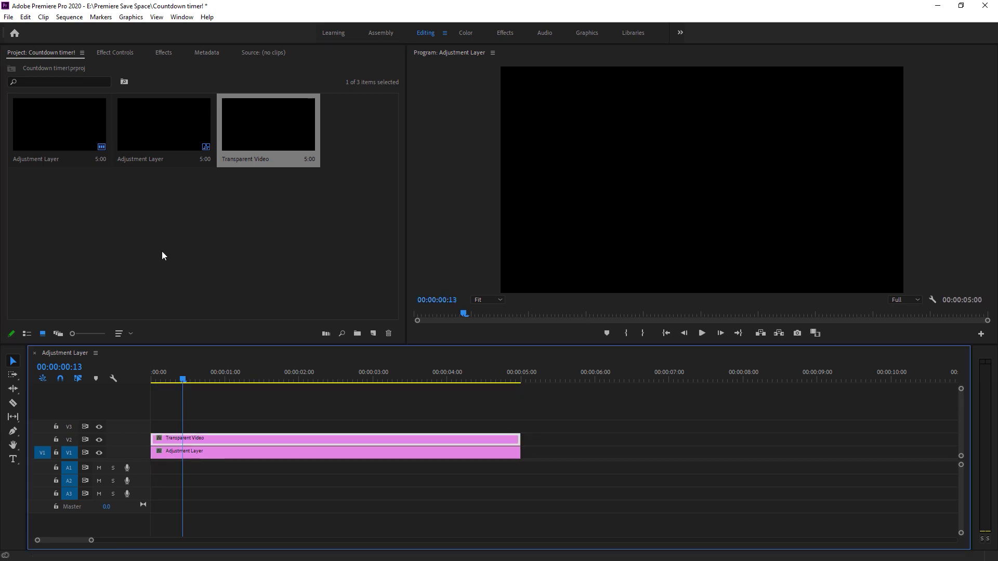
Search the effects for 'timecode' and drag the Timecode effect onto the Transparent Video clip.
{"action": "left_click", "coordinate": [191, 271]}
{"action": "left_click", "coordinate": [166, 54]}
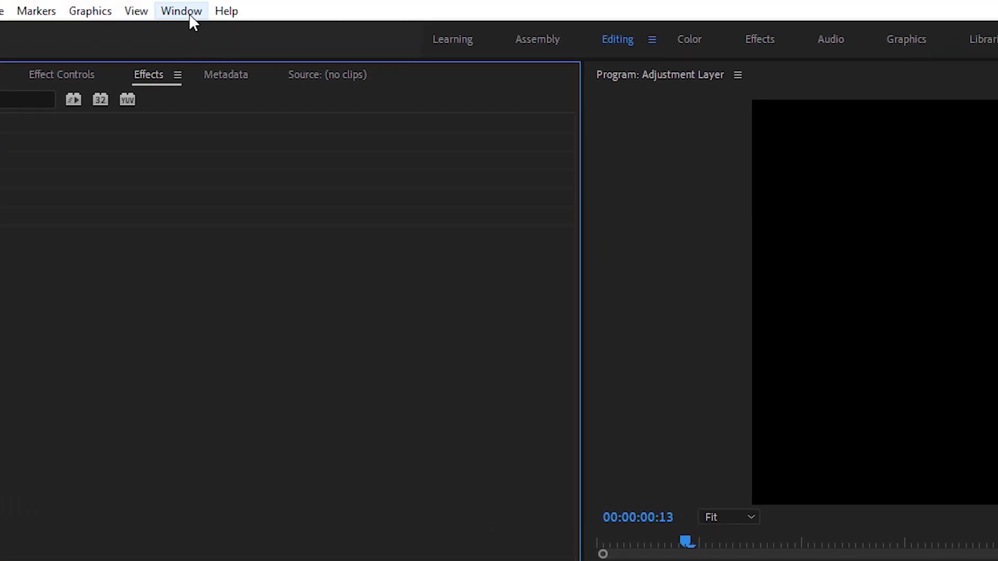
{"action": "left_click", "coordinate": [190, 13]}
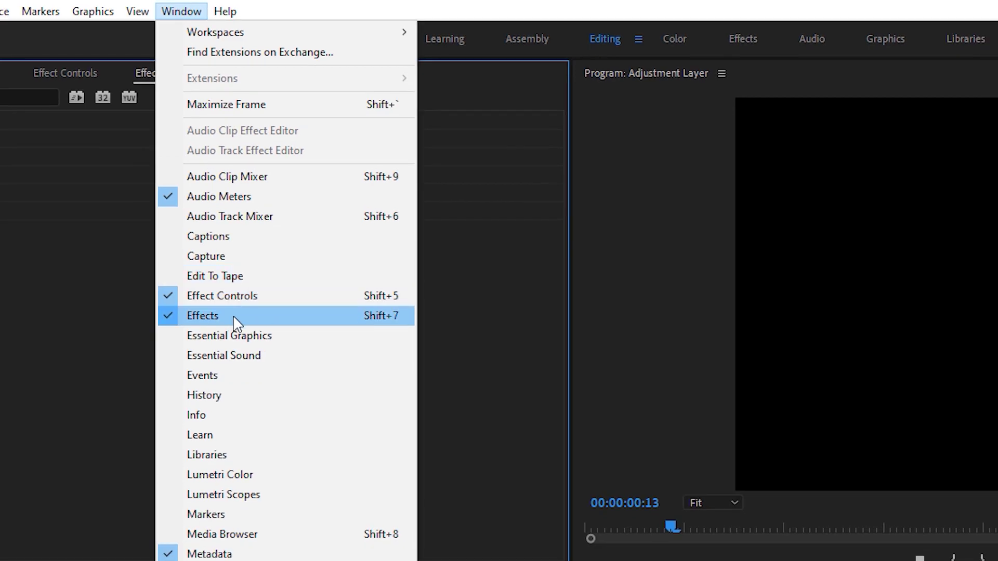
{"action": "left_click", "coordinate": [110, 336]}
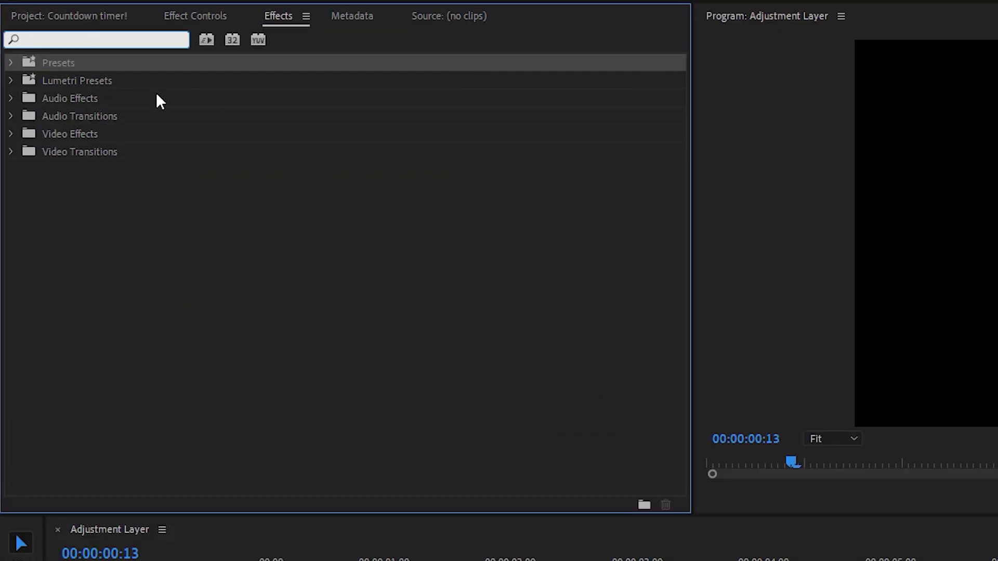
{"action": "type", "text": "tim"}
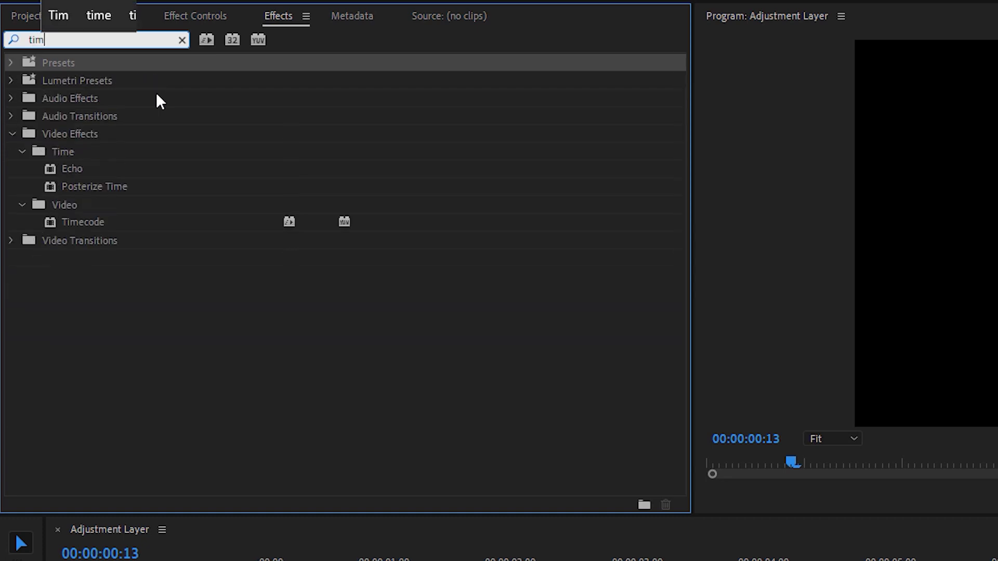
{"action": "type", "text": "ecode"}
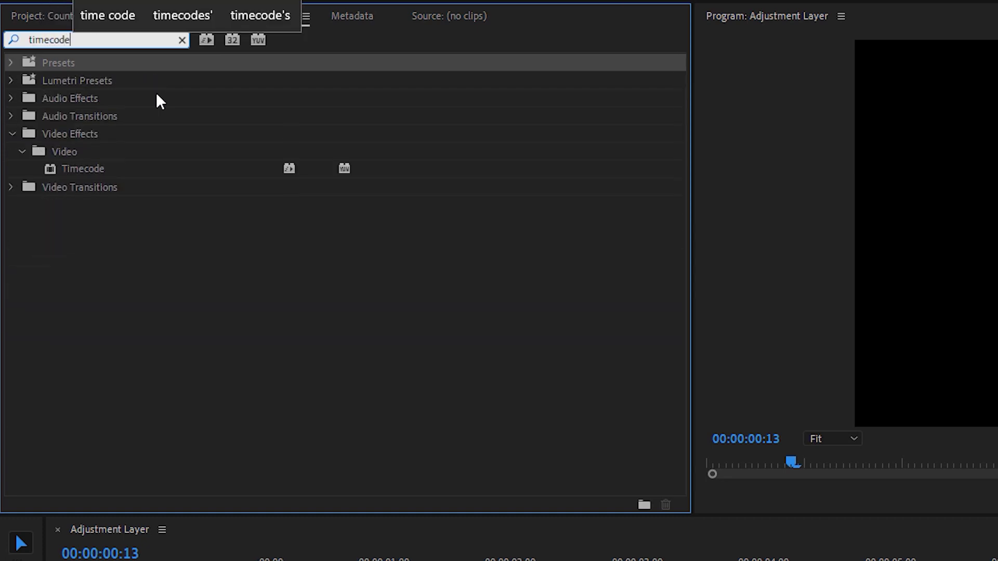
{"action": "left_click", "coordinate": [99, 172]}
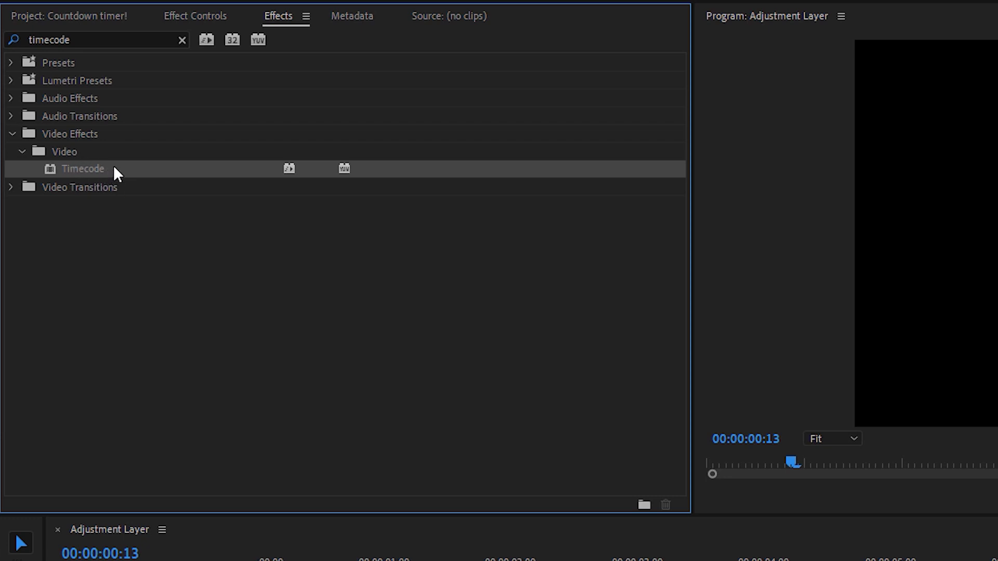
{"action": "left_click_drag", "start_coordinate": [86, 169], "coordinate": [234, 441]}
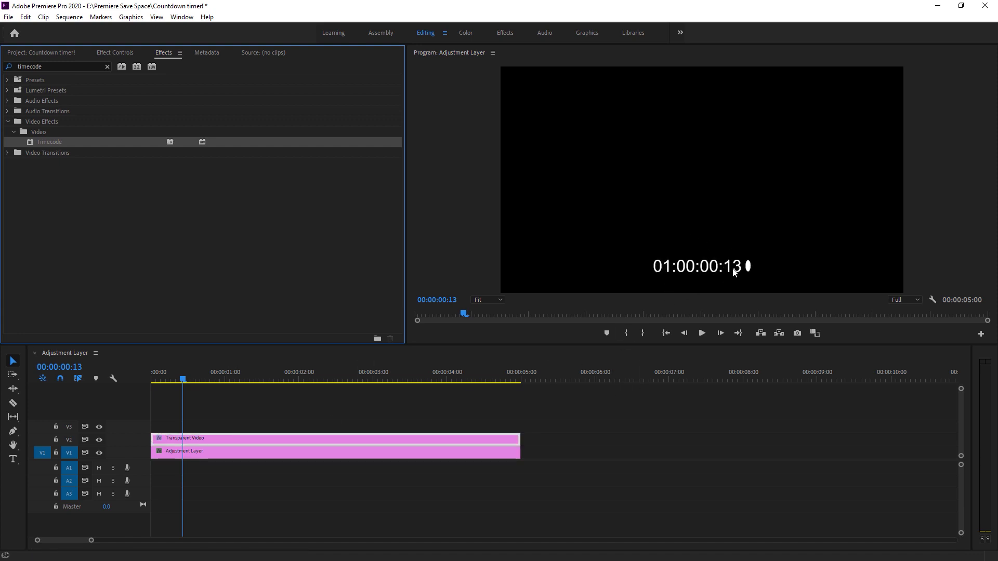
Uncheck Timecode's Field Symbol, set its Opacity to 0, and keep Time Display at 30 Non-Drop Frame.
{"action": "left_click", "coordinate": [114, 53]}
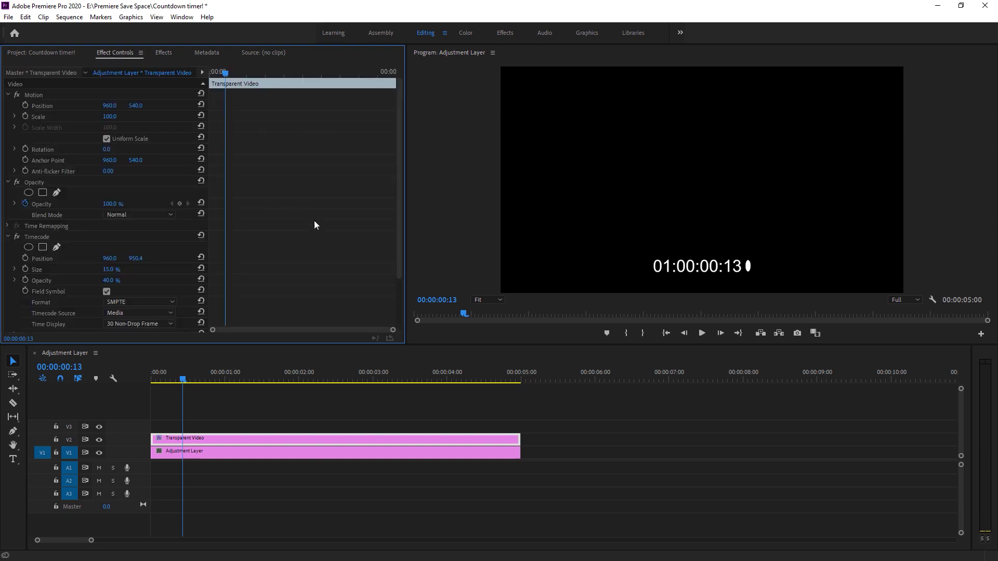
{"action": "scroll", "coordinate": [314, 225], "scroll_direction": "down", "scroll_amount": 3}
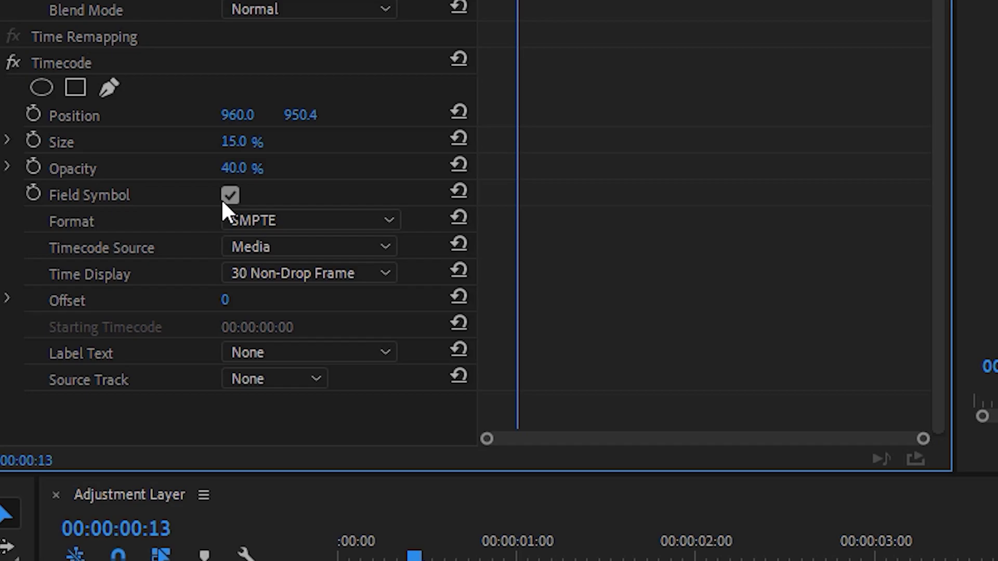
{"action": "left_click", "coordinate": [231, 197]}
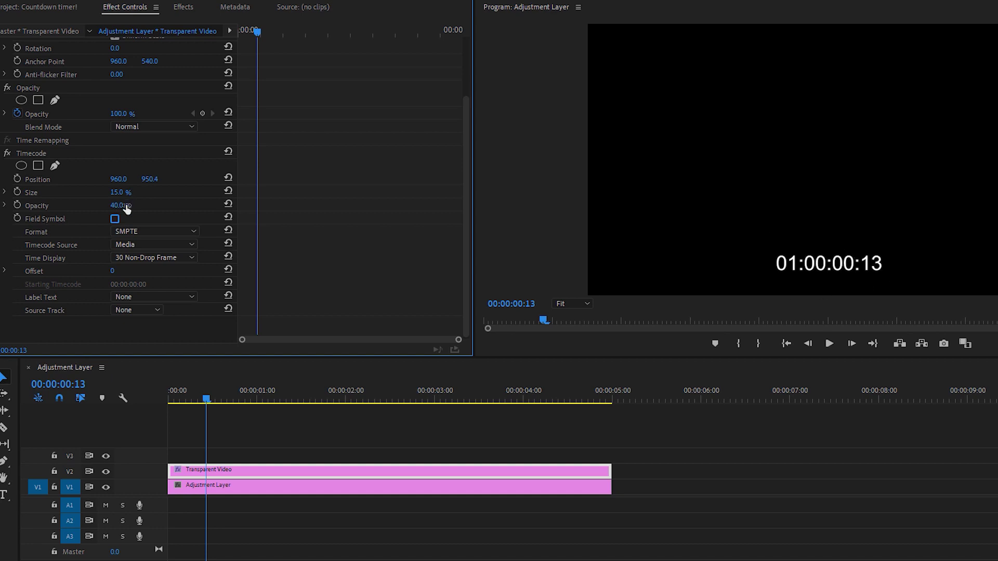
{"action": "left_click", "coordinate": [118, 205]}
{"action": "type", "text": "0"}
{"action": "key", "text": "Return"}
{"action": "left_click", "coordinate": [185, 259]}
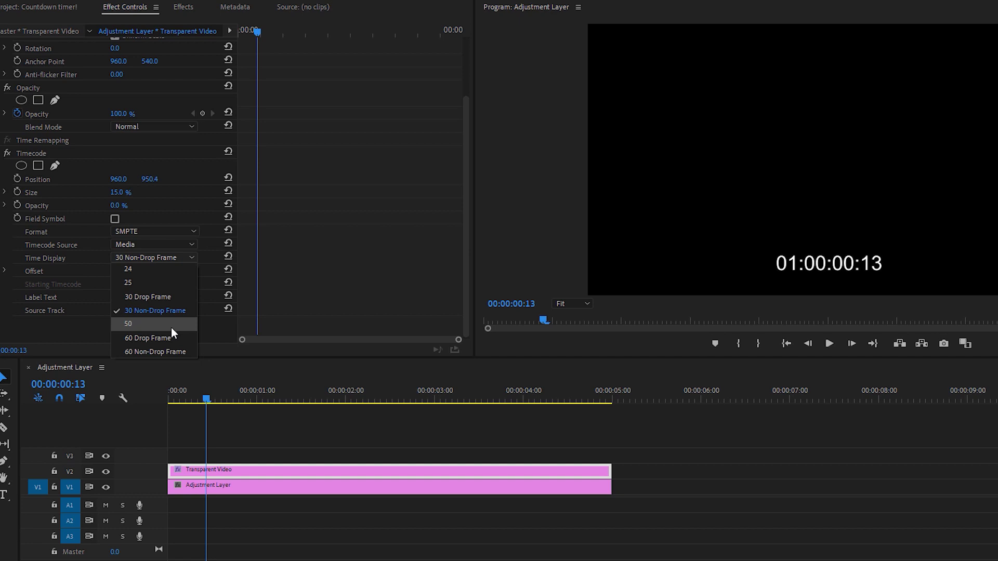
{"action": "left_click", "coordinate": [148, 310]}
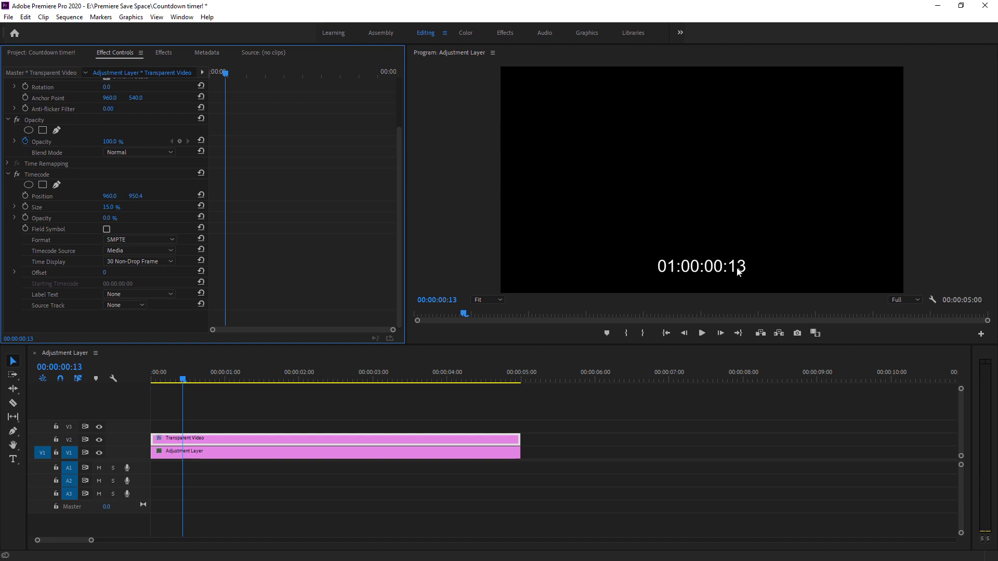
Search the effects for 'crop' and apply Crop to the Transparent Video clip, shown in Effect Controls.
{"action": "left_click", "coordinate": [164, 52]}
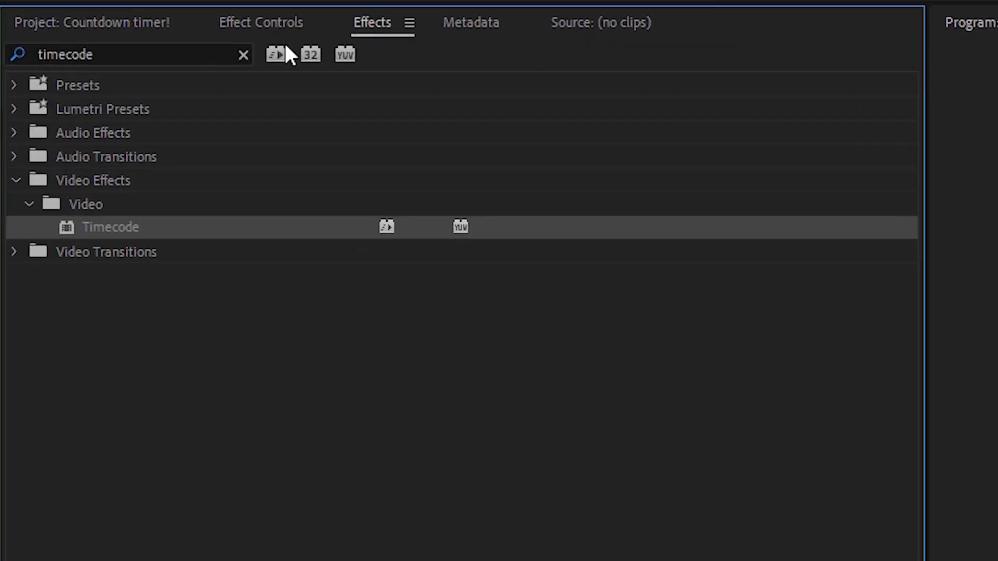
{"action": "left_click", "coordinate": [106, 66]}
{"action": "left_click", "coordinate": [164, 54]}
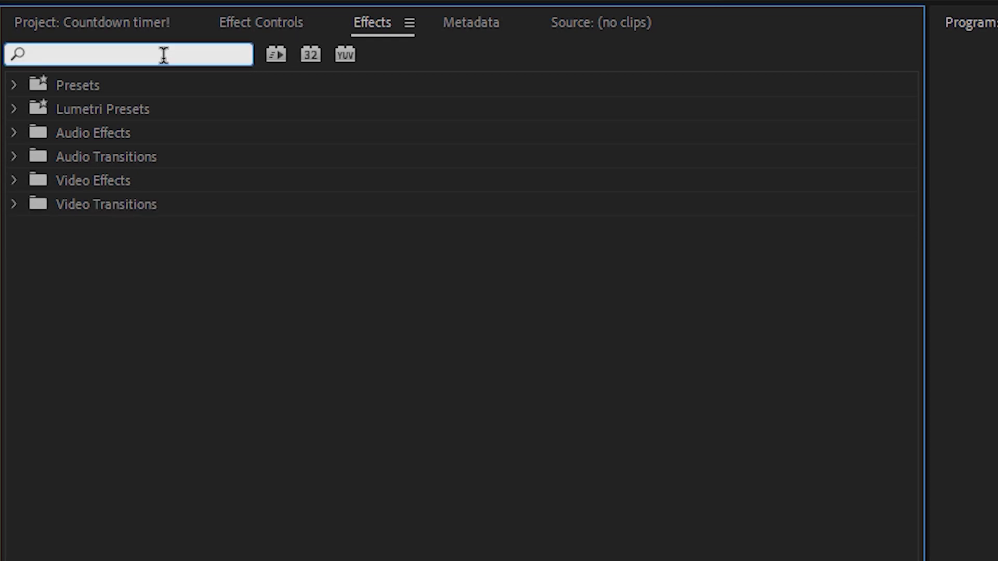
{"action": "type", "text": "crop"}
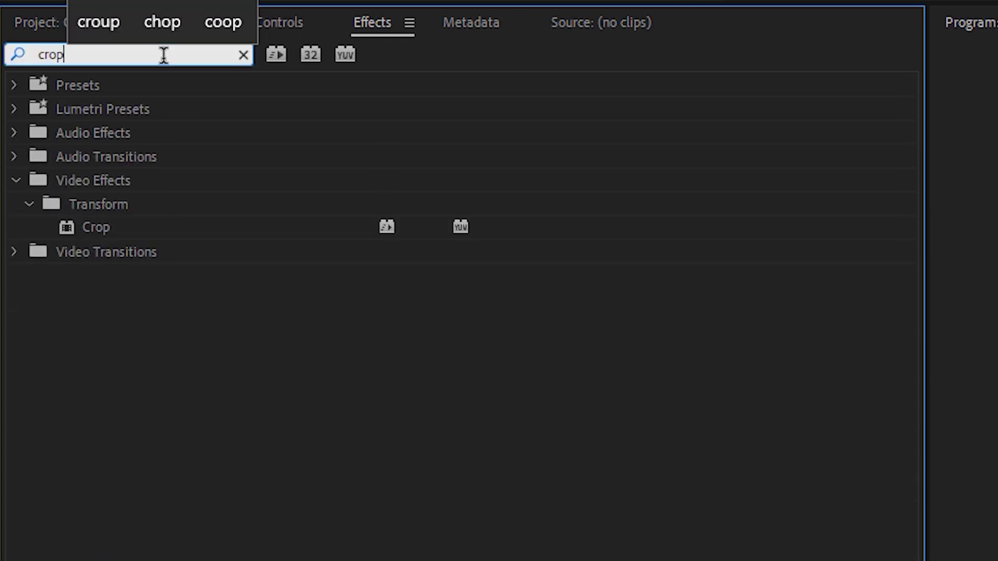
{"action": "left_click", "coordinate": [129, 224]}
{"action": "left_click_drag", "start_coordinate": [97, 230], "coordinate": [213, 440]}
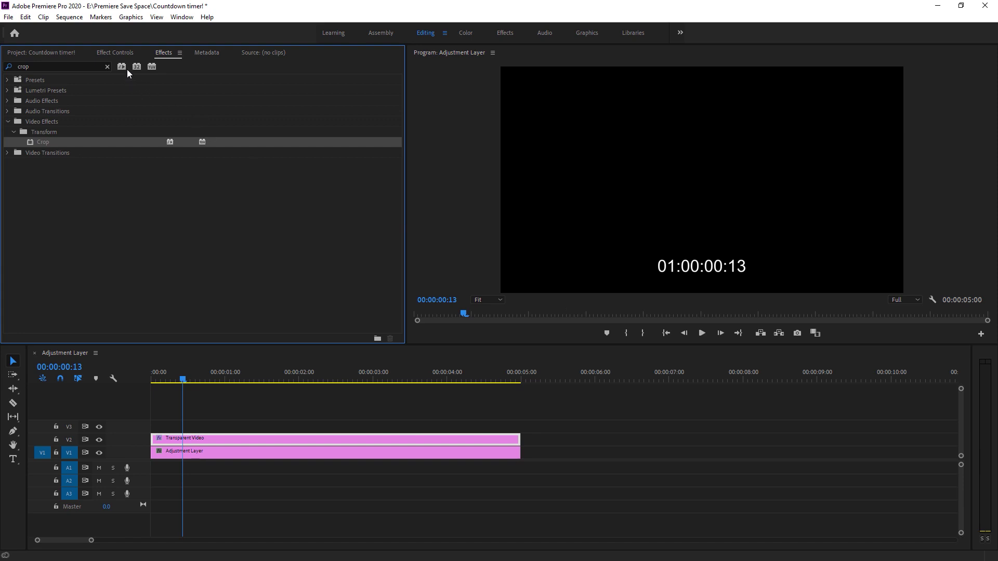
{"action": "left_click", "coordinate": [120, 53]}
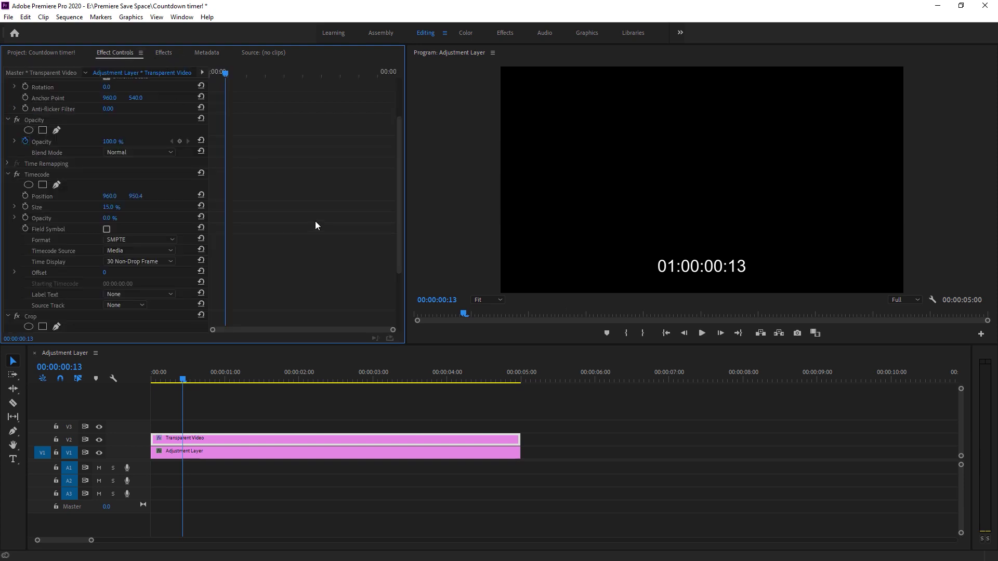
{"action": "scroll", "coordinate": [316, 222], "scroll_direction": "down", "scroll_amount": 5}
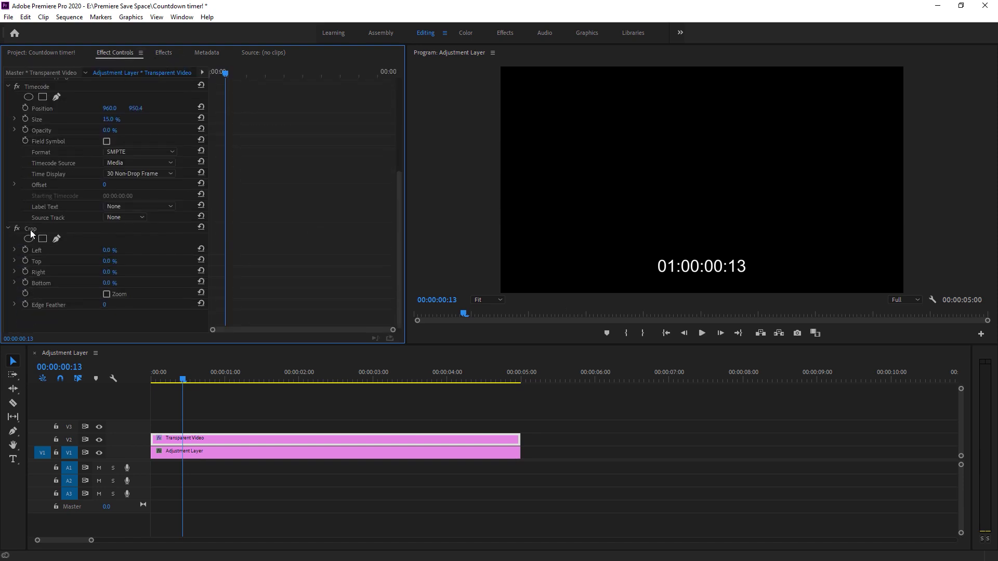
Crop the left and right edges to 44.5% each so only the 00:00 digits remain.
{"action": "left_click", "coordinate": [30, 230]}
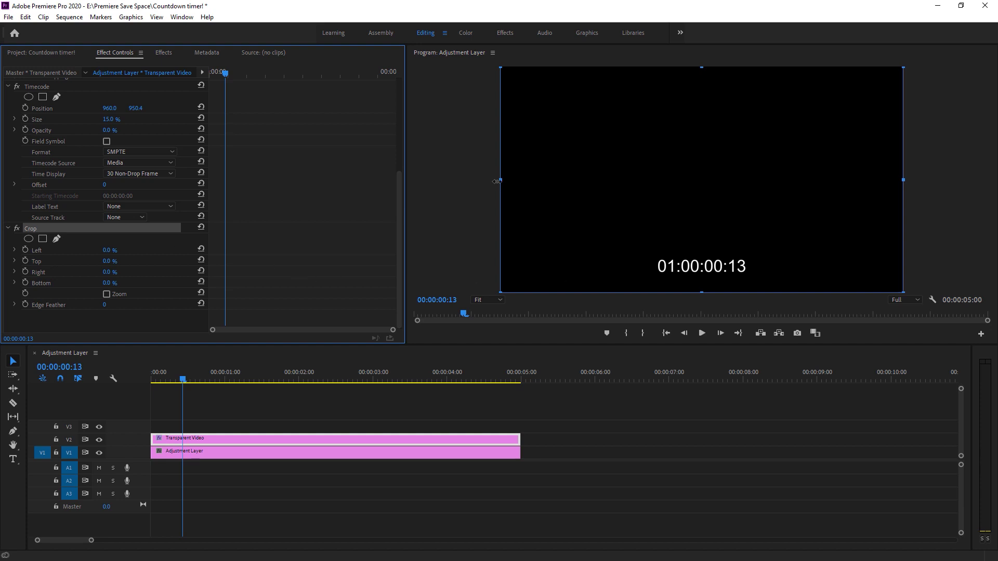
{"action": "left_click", "coordinate": [524, 185]}
{"action": "left_click_drag", "start_coordinate": [503, 179], "coordinate": [680, 182]}
{"action": "left_click_drag", "start_coordinate": [905, 181], "coordinate": [724, 193]}
{"action": "left_click", "coordinate": [810, 441]}
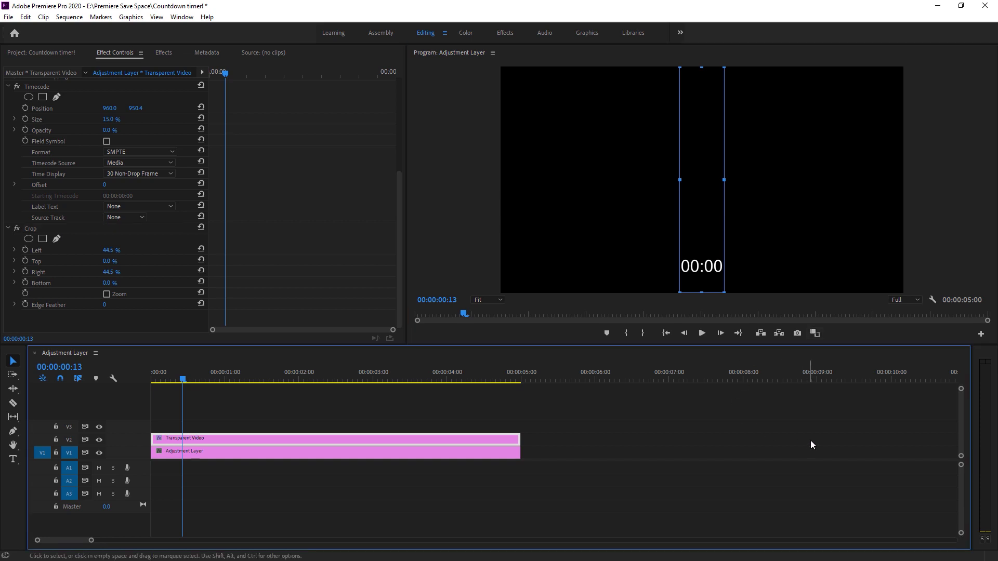
{"action": "left_click", "coordinate": [441, 435]}
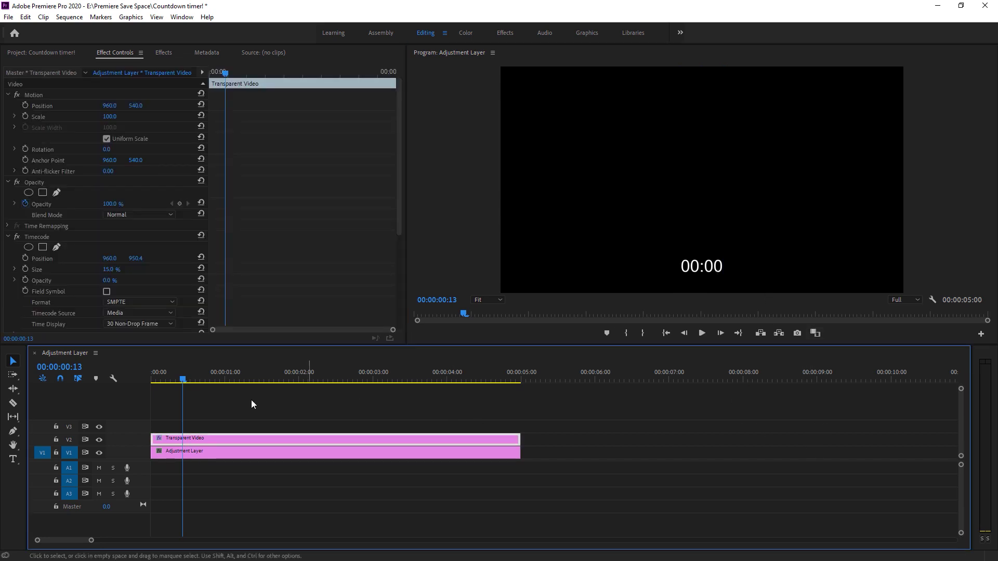
Set the Transparent Video's Motion scale to 354 and move it up in the frame.
{"action": "left_click_drag", "start_coordinate": [187, 381], "coordinate": [144, 384]}
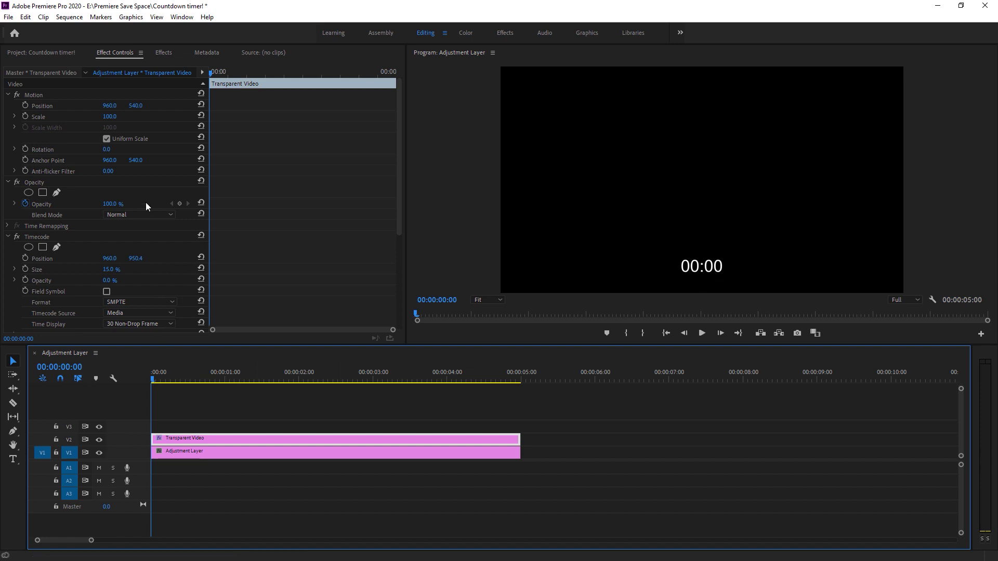
{"action": "left_click", "coordinate": [57, 96]}
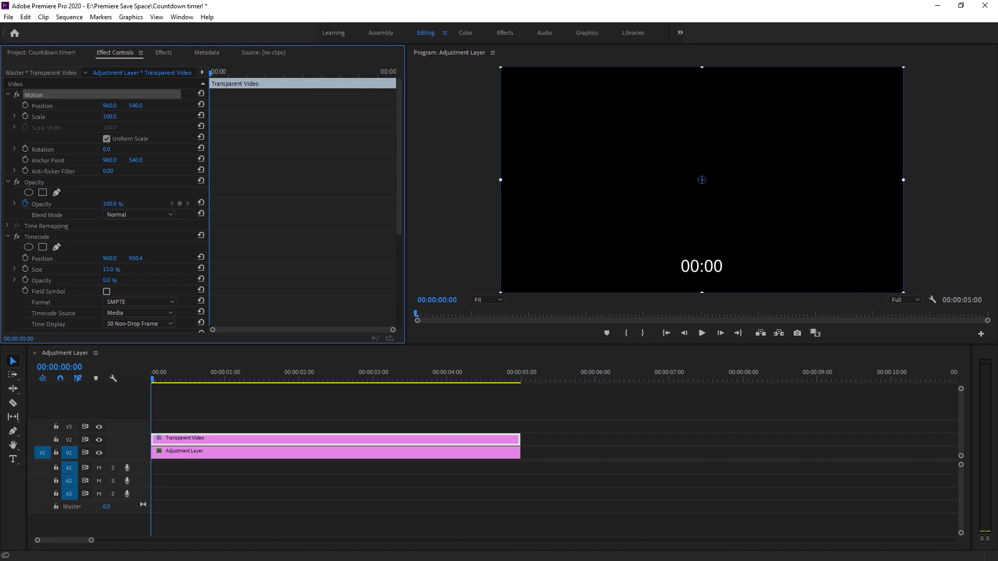
{"action": "left_click_drag", "start_coordinate": [109, 116], "coordinate": [542, 203]}
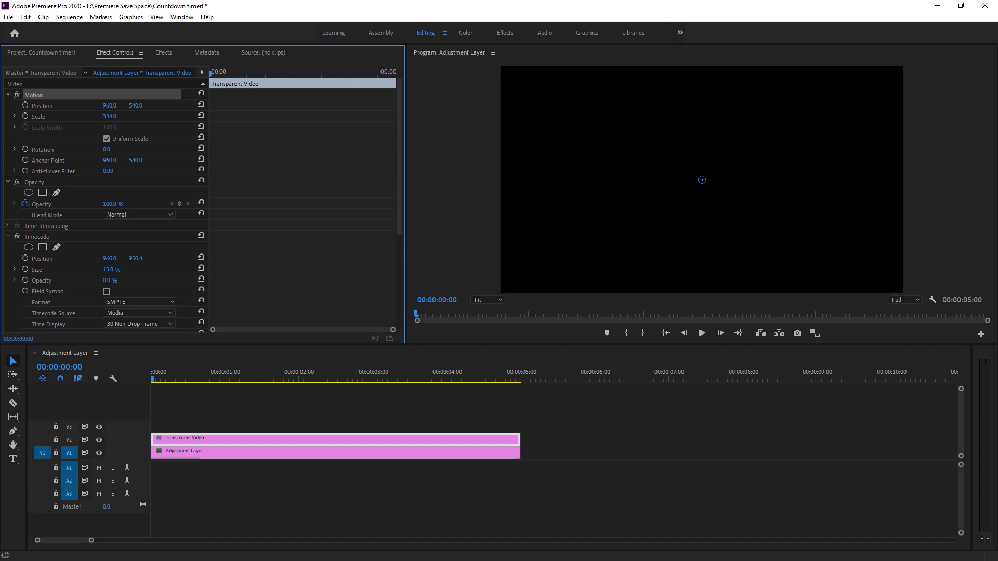
{"action": "left_click_drag", "start_coordinate": [738, 265], "coordinate": [760, 239]}
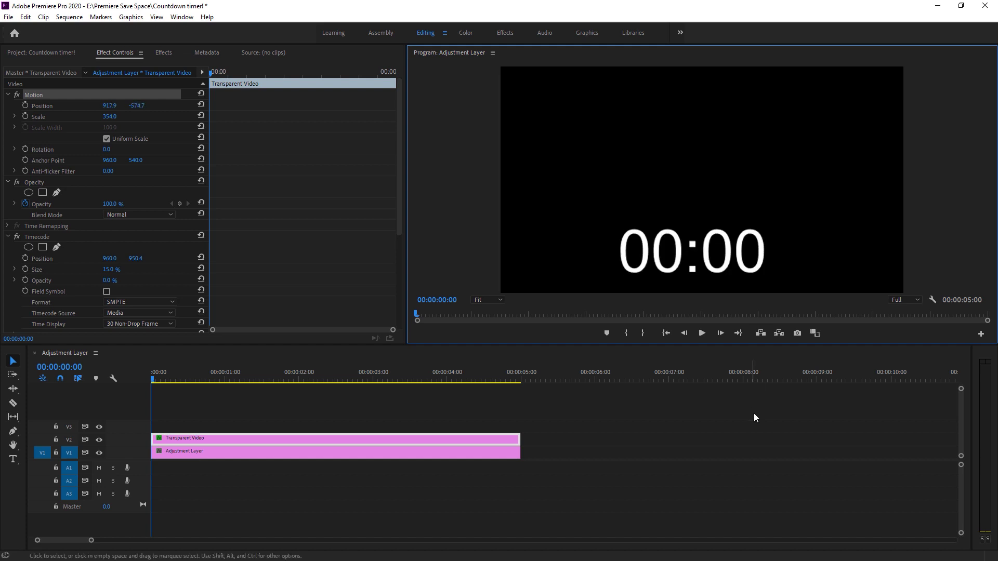
{"action": "left_click", "coordinate": [192, 405]}
{"action": "left_click_drag", "start_coordinate": [191, 408], "coordinate": [486, 385]}
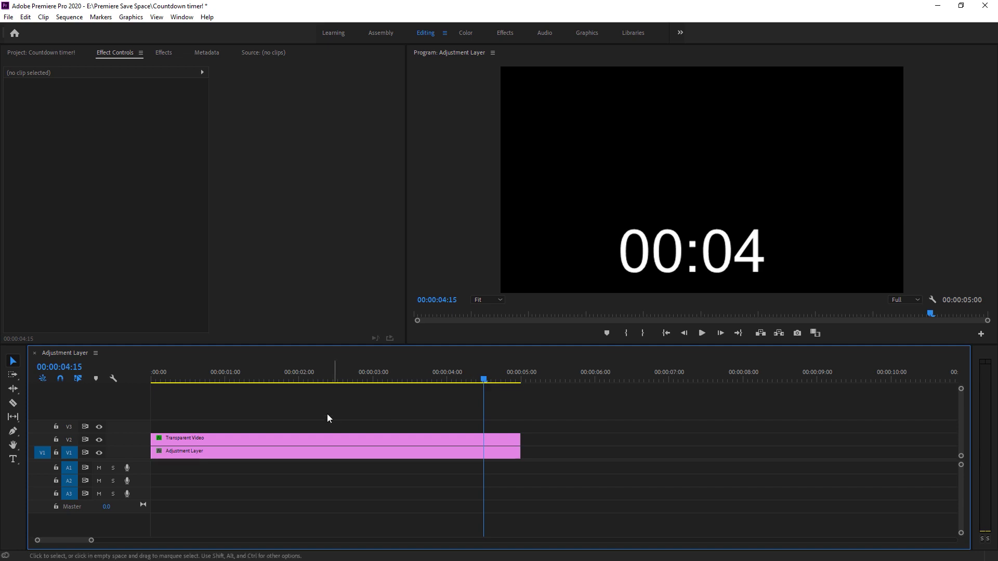
{"action": "left_click", "coordinate": [249, 442]}
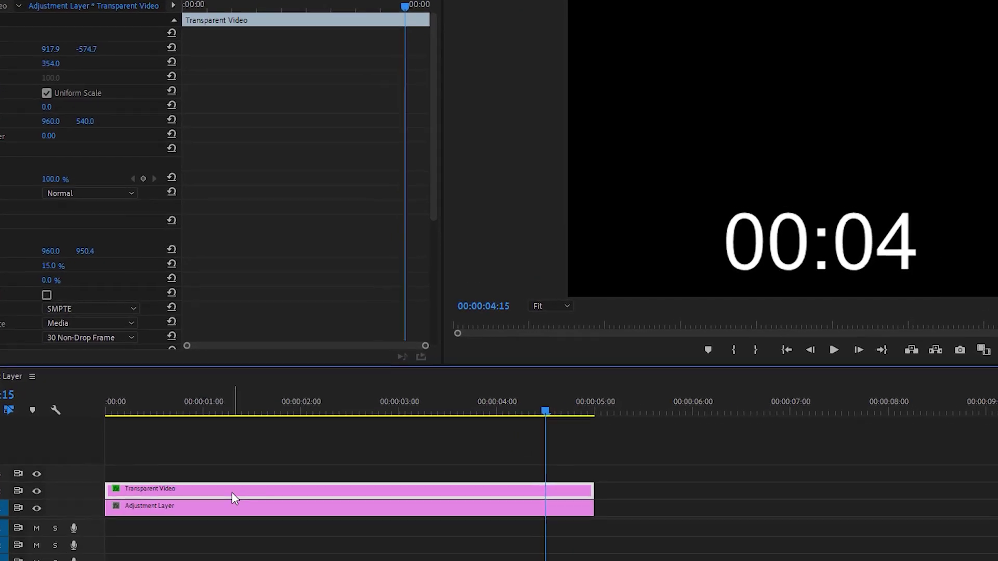
{"action": "right_click", "coordinate": [253, 491]}
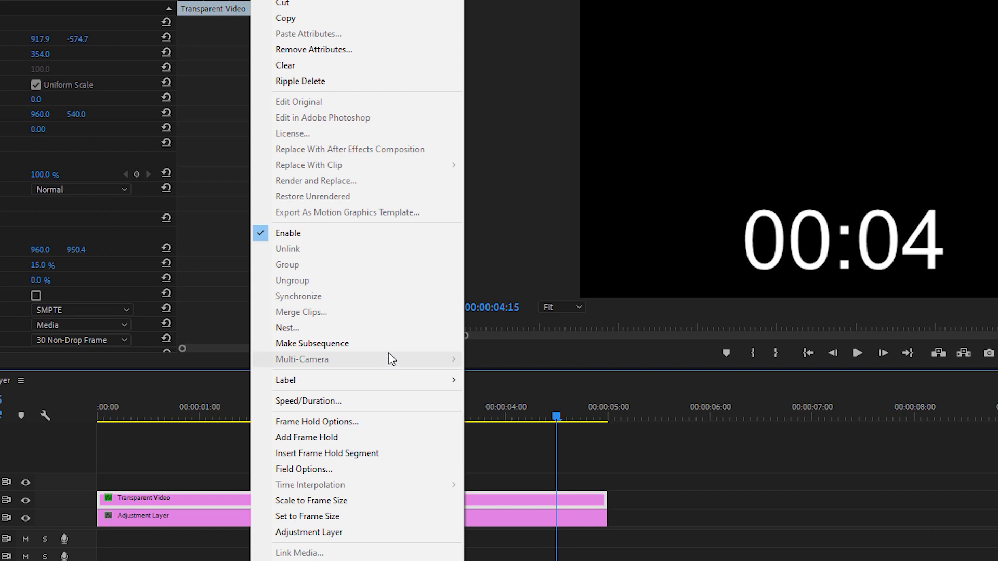
{"action": "left_click", "coordinate": [398, 402]}
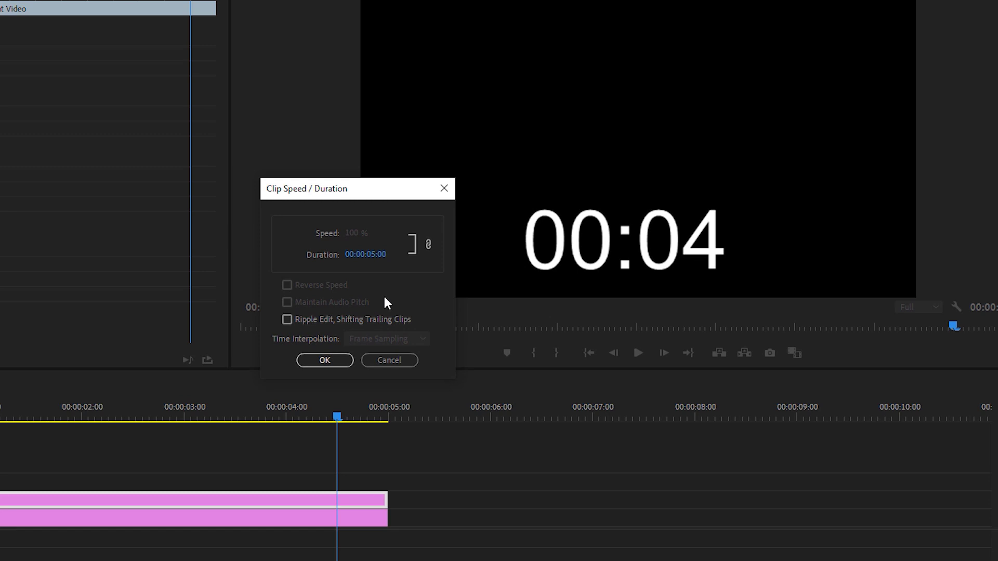
{"action": "left_click", "coordinate": [388, 358]}
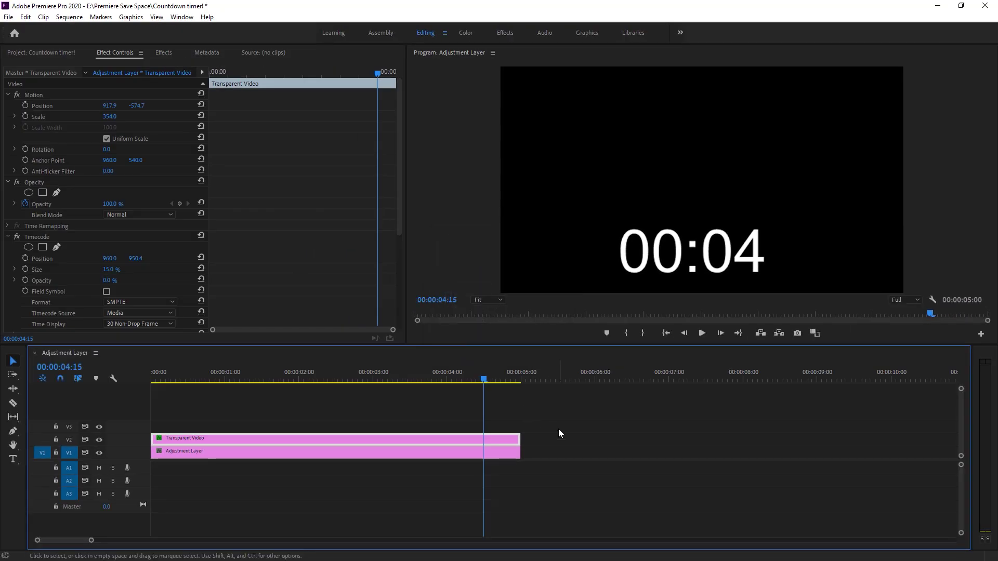
Nest the Transparent Video and Adjustment Layer clips into Nested Sequence 01.
{"action": "left_click_drag", "start_coordinate": [558, 429], "coordinate": [177, 451]}
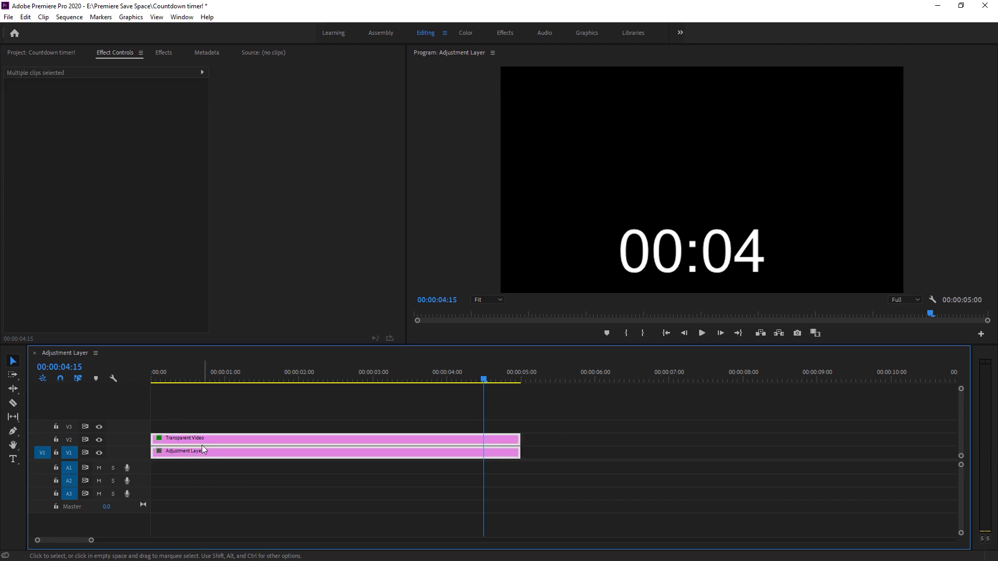
{"action": "right_click", "coordinate": [275, 443]}
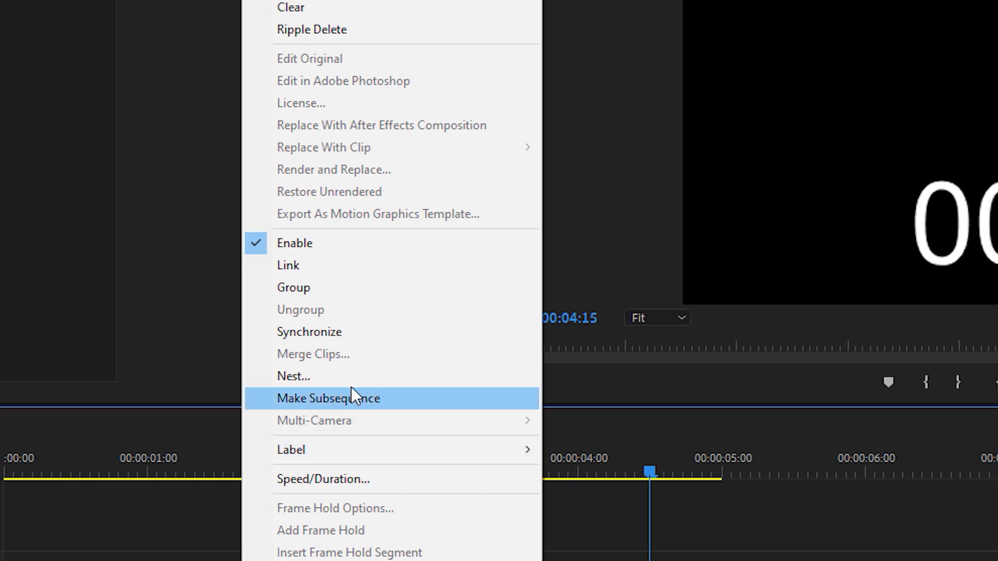
{"action": "left_click", "coordinate": [379, 378]}
{"action": "left_click", "coordinate": [637, 311]}
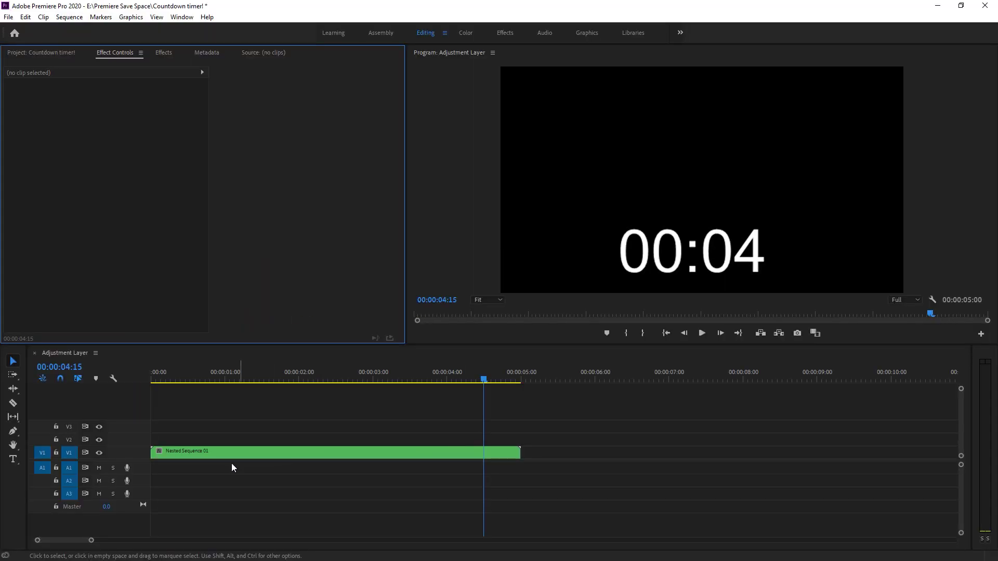
{"action": "mouse_move", "coordinate": [189, 381]}
{"action": "left_mouse_down"}
{"action": "mouse_move", "coordinate": [291, 382]}
{"action": "mouse_move", "coordinate": [198, 398]}
{"action": "left_mouse_up"}
Turn on Reverse Speed for Nested Sequence 01 so it plays at -100%.
{"action": "right_click", "coordinate": [280, 453]}
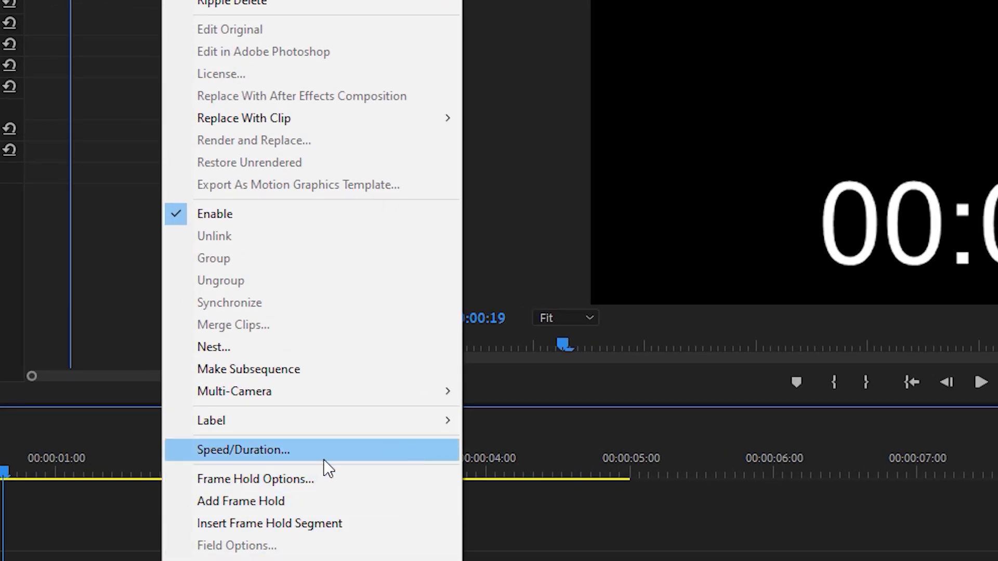
{"action": "left_click", "coordinate": [290, 450]}
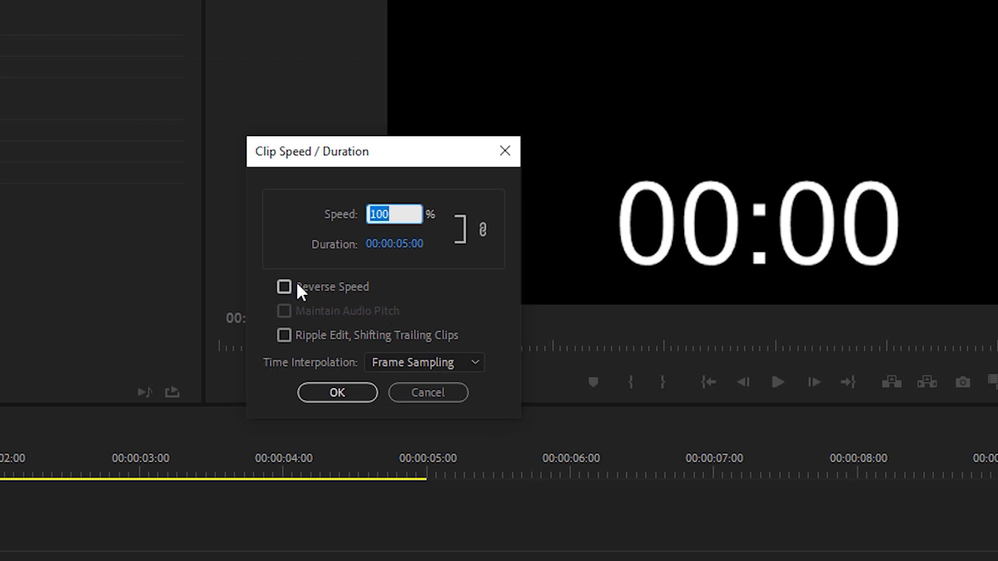
{"action": "left_click", "coordinate": [285, 288]}
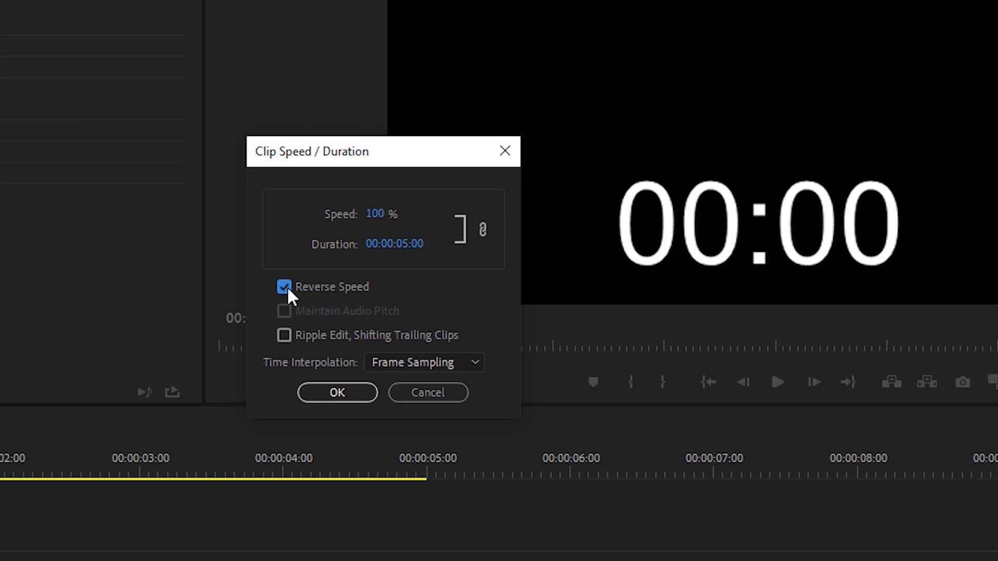
{"action": "left_click", "coordinate": [343, 394]}
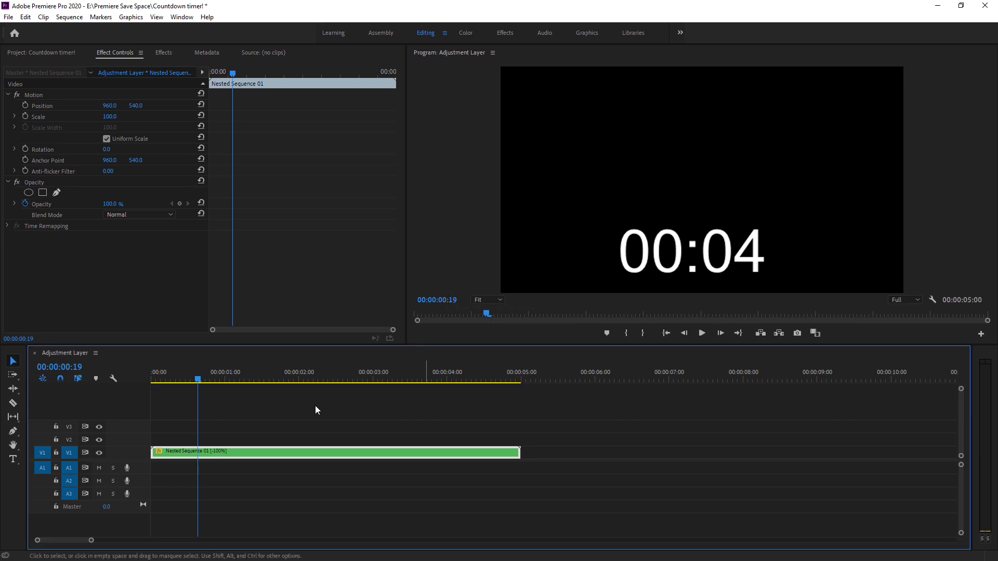
{"action": "left_click_drag", "start_coordinate": [198, 383], "coordinate": [173, 538]}
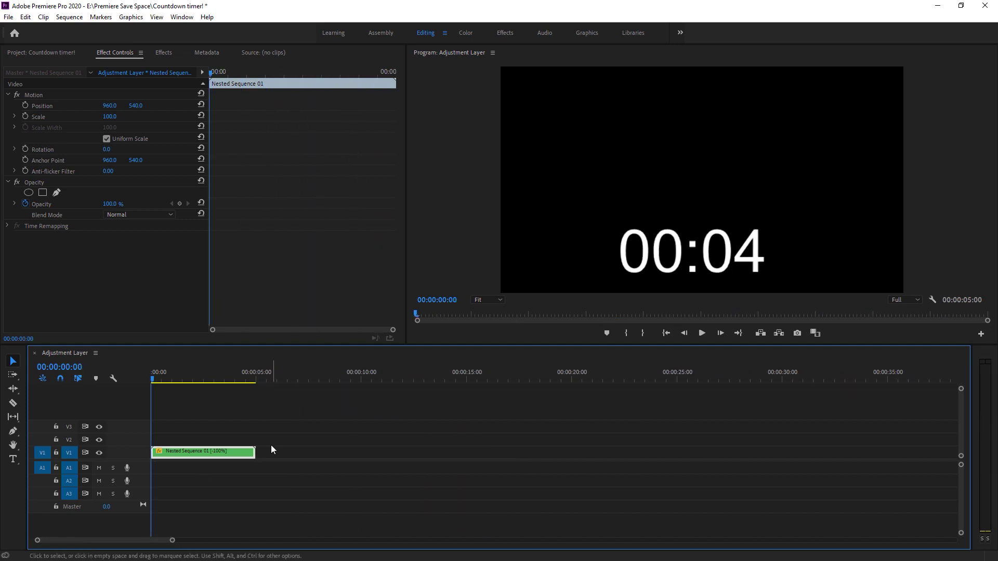
Inside Nested Sequence 01, trim both clips' ends out to about 00:00:15:06.
{"action": "left_click_drag", "start_coordinate": [252, 451], "coordinate": [325, 441]}
{"action": "double_click", "coordinate": [211, 454]}
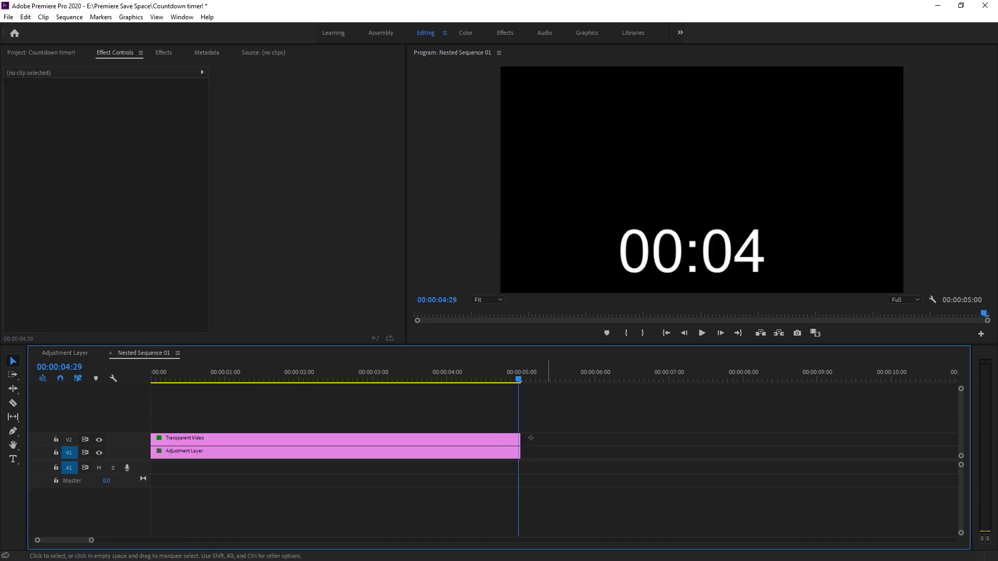
{"action": "left_click_drag", "start_coordinate": [519, 435], "coordinate": [494, 470]}
{"action": "left_click_drag", "start_coordinate": [96, 544], "coordinate": [168, 541]}
{"action": "left_click_drag", "start_coordinate": [261, 440], "coordinate": [485, 443]}
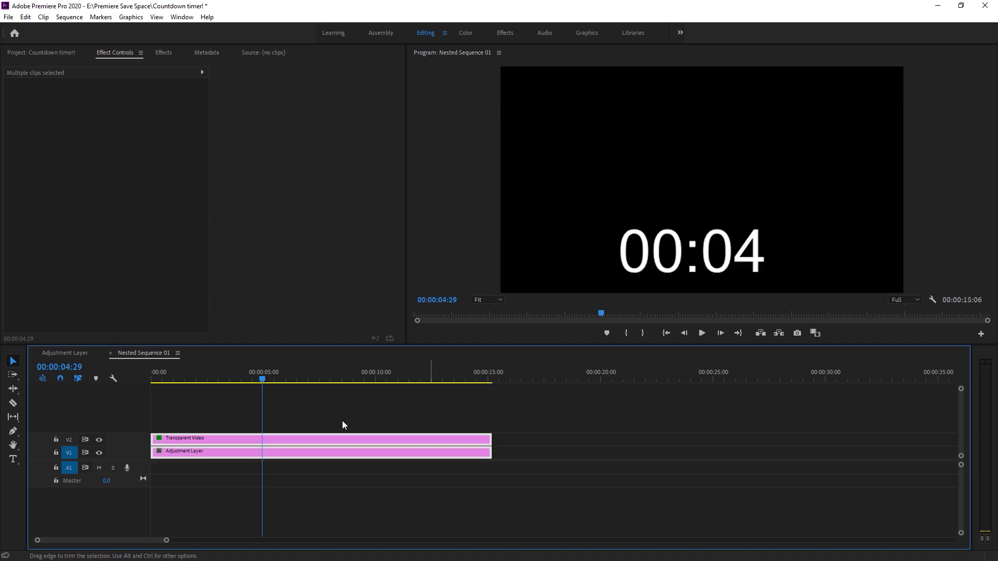
Extend the nested clip in the Adjustment Layer sequence to 00:00:15:06 and play the countdown.
{"action": "left_click", "coordinate": [74, 357]}
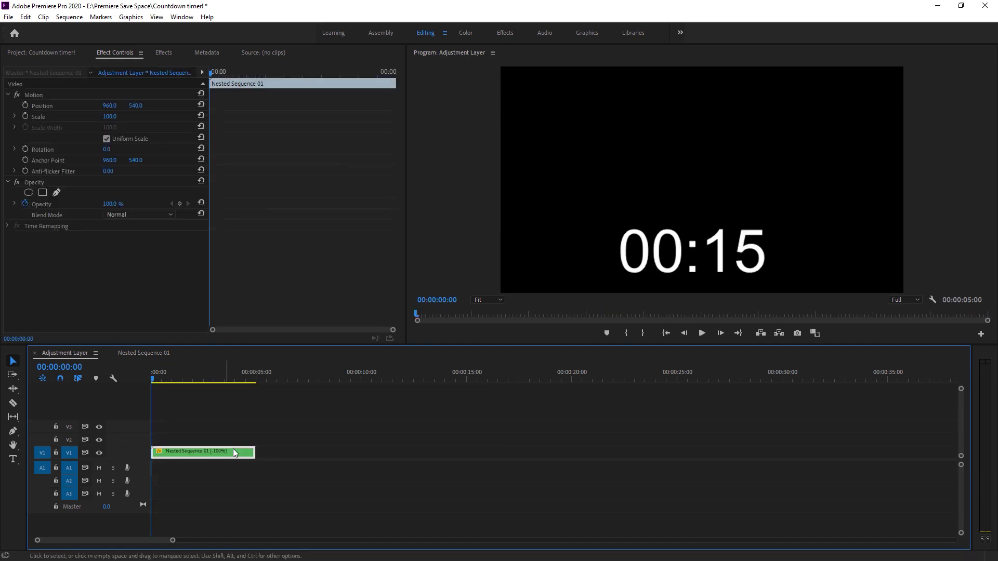
{"action": "left_click", "coordinate": [157, 380]}
{"action": "left_click_drag", "start_coordinate": [254, 450], "coordinate": [535, 445]}
{"action": "key", "text": "l"}
{"action": "key", "text": "l"}
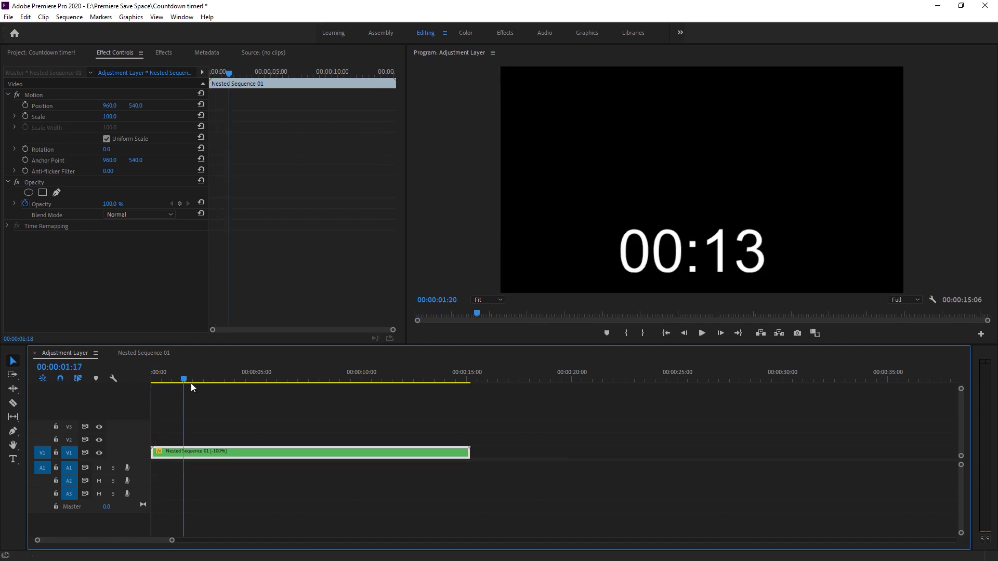
{"action": "key", "text": "Home"}
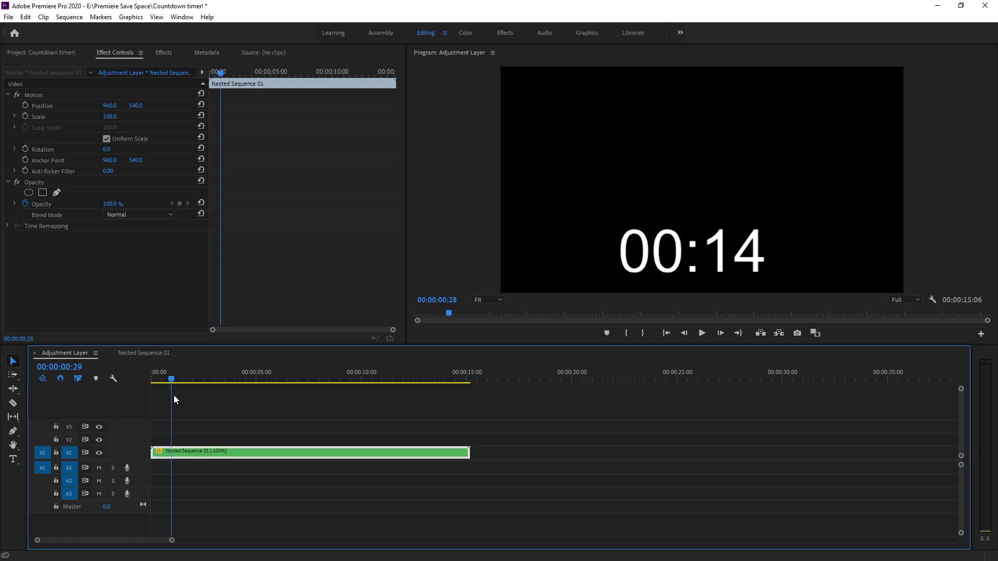
{"action": "left_click_drag", "start_coordinate": [192, 399], "coordinate": [165, 423]}
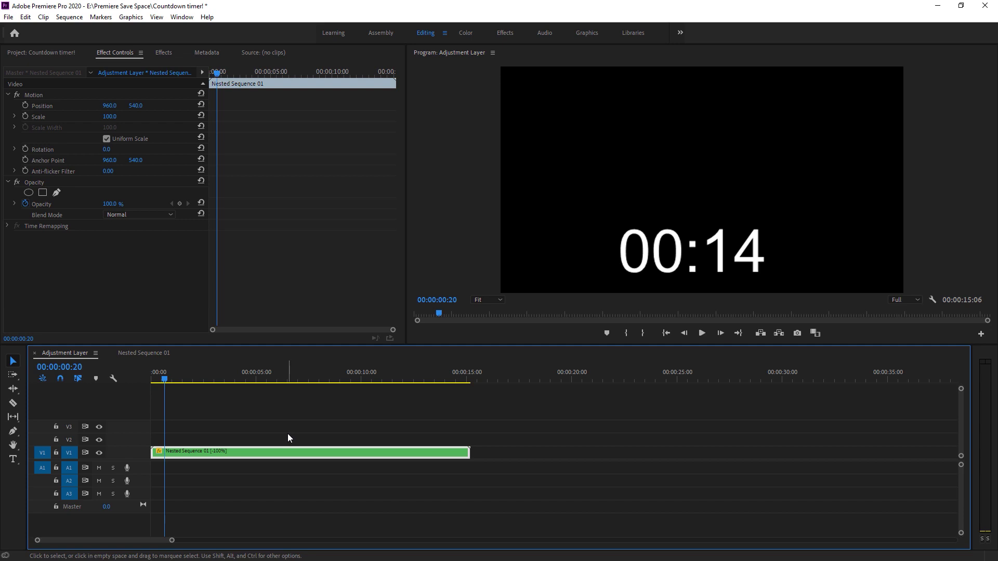